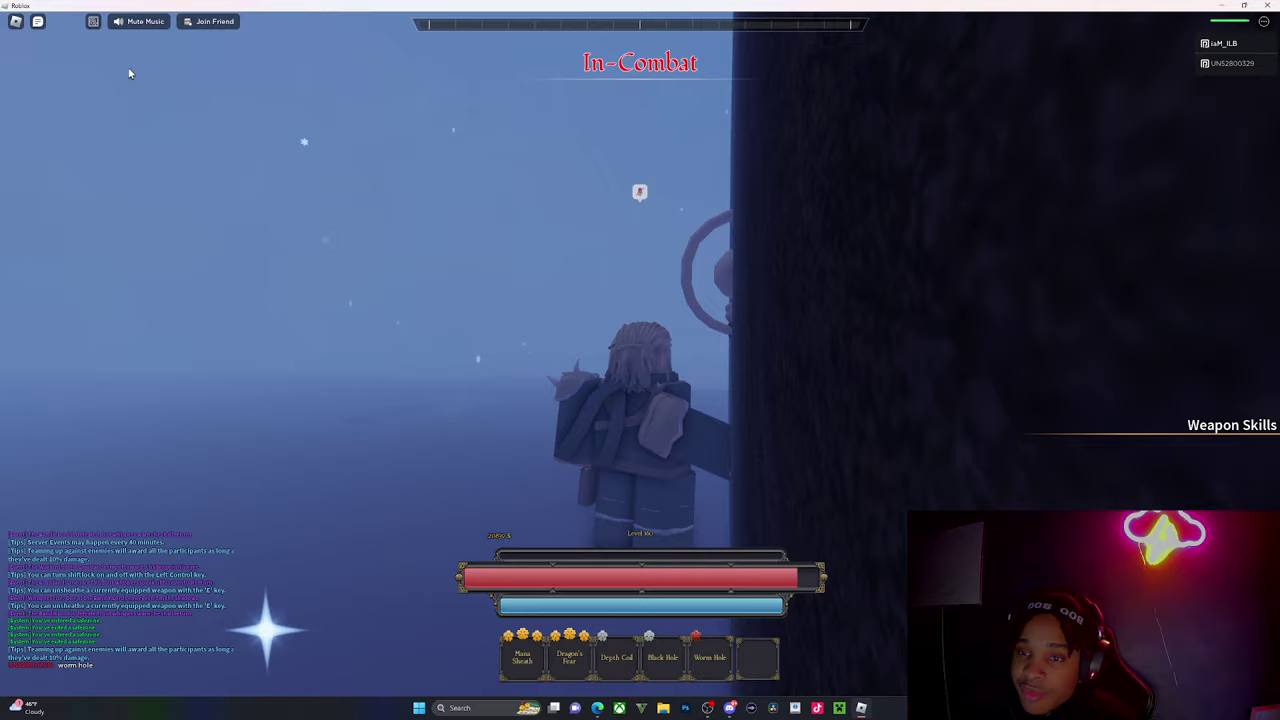
Reset the character from the game menu and confirm, respawning at the village shrine
click(16, 21)
click(577, 523)
click(583, 320)
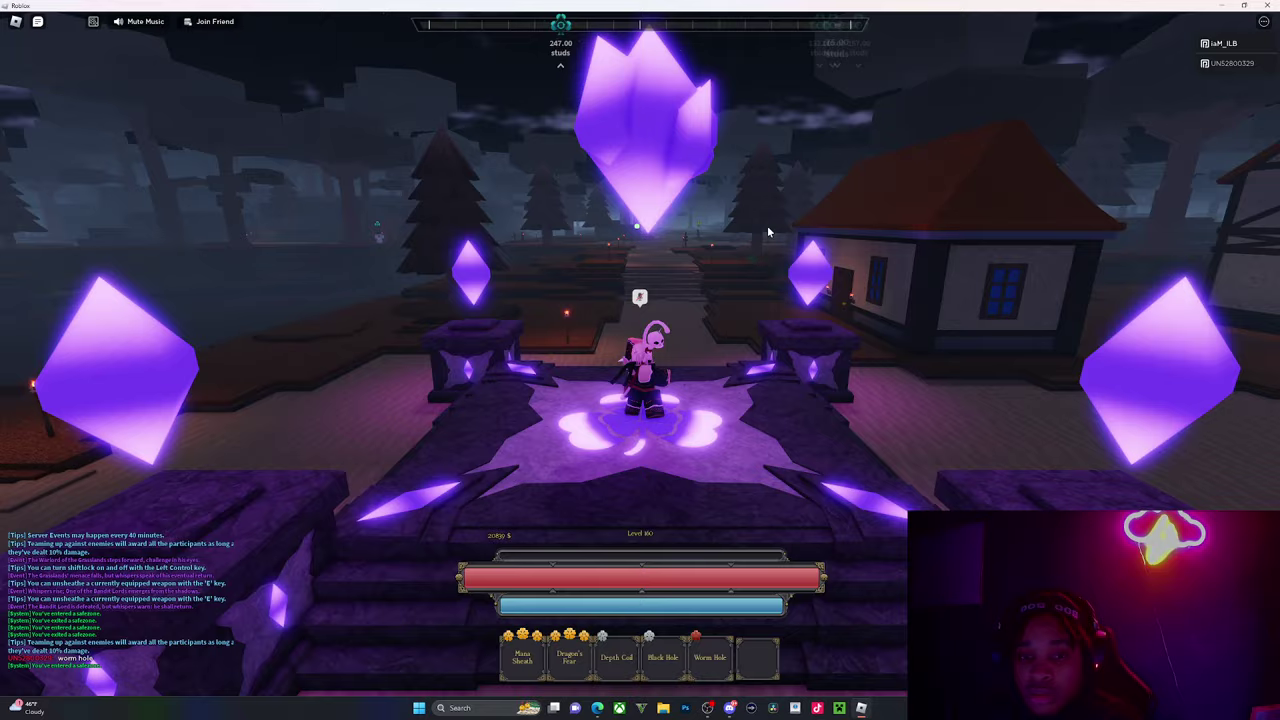
Launch off the spawn platform and fly through the Grasslands Forest into the Tundra
key(w)
key(w)
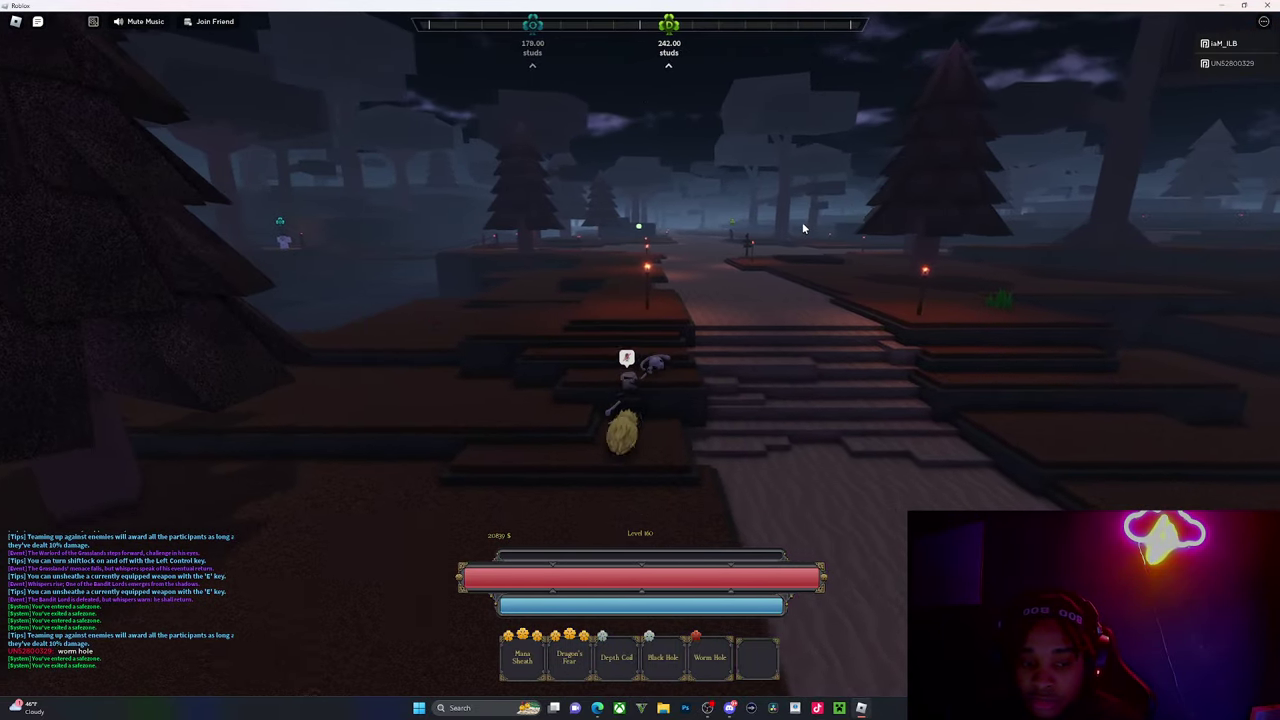
key(space)
key(w)
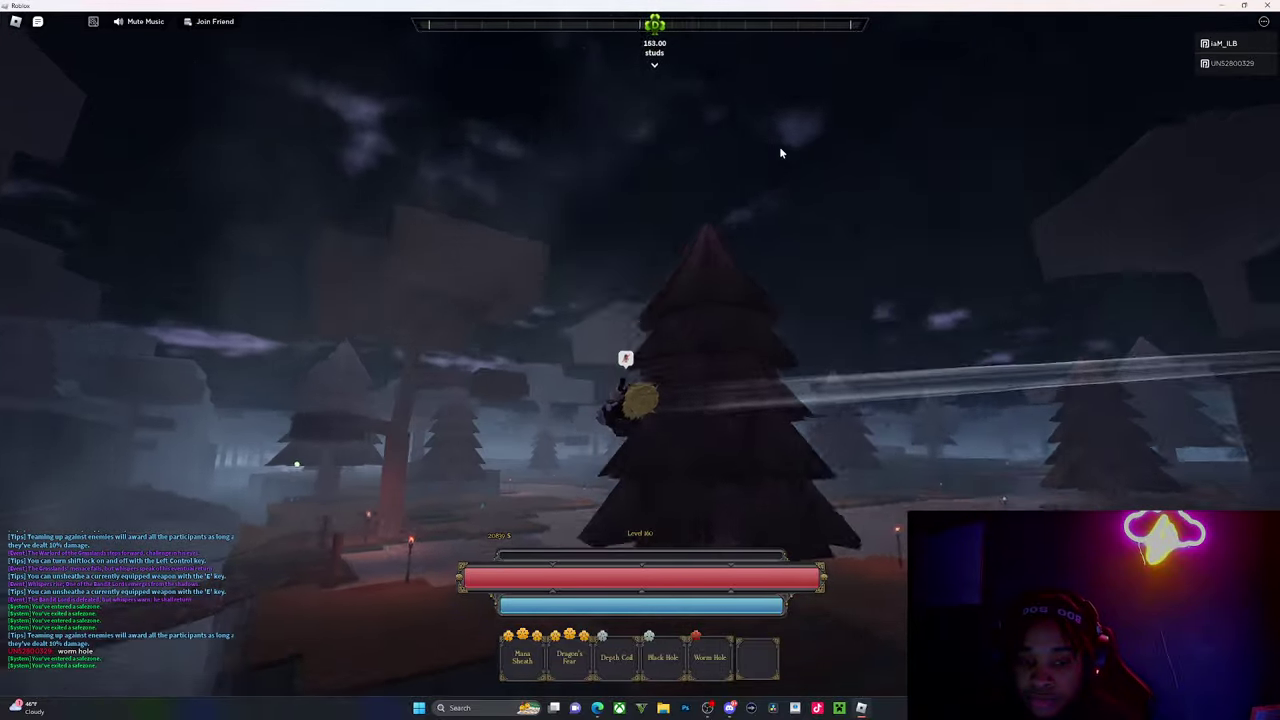
key(w)
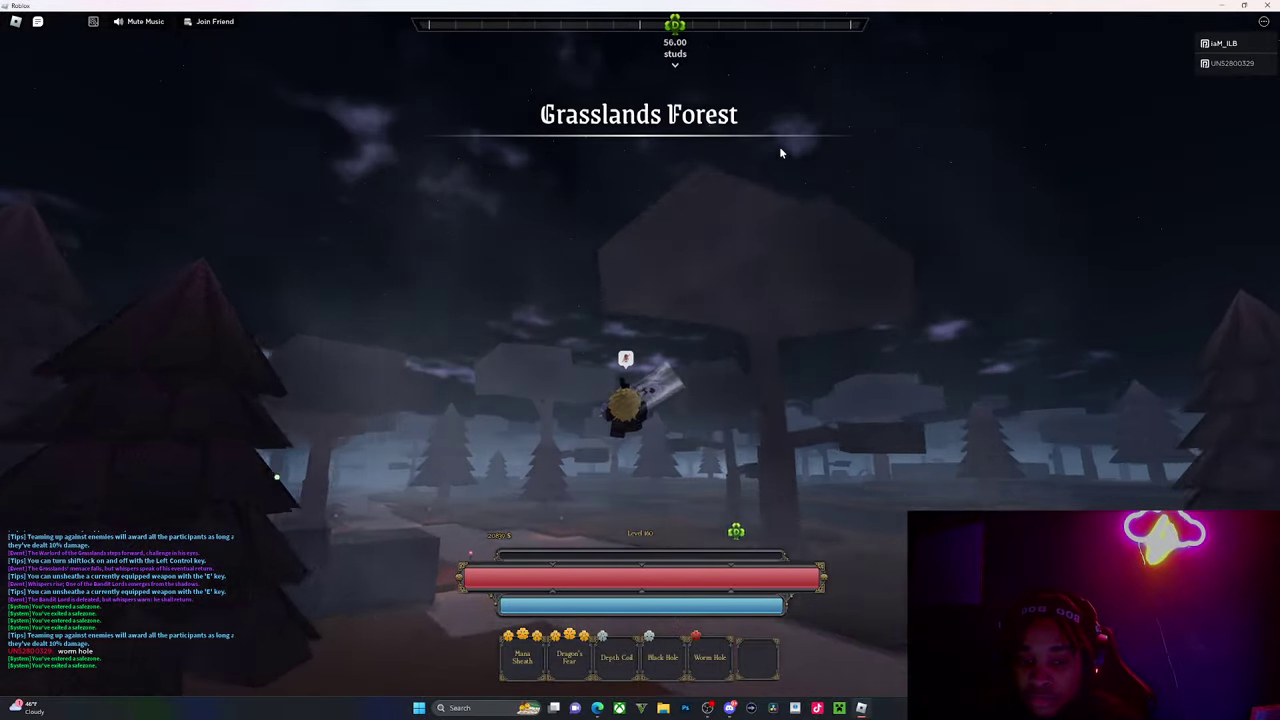
key(w)
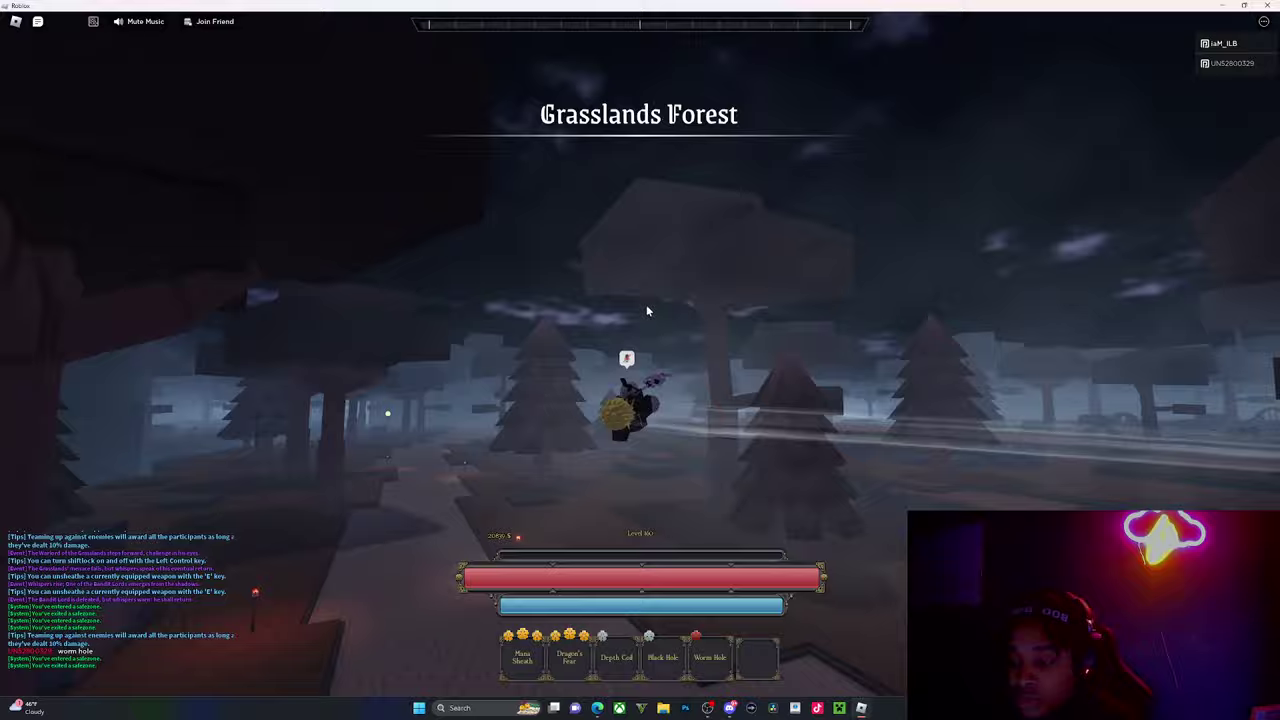
key(w)
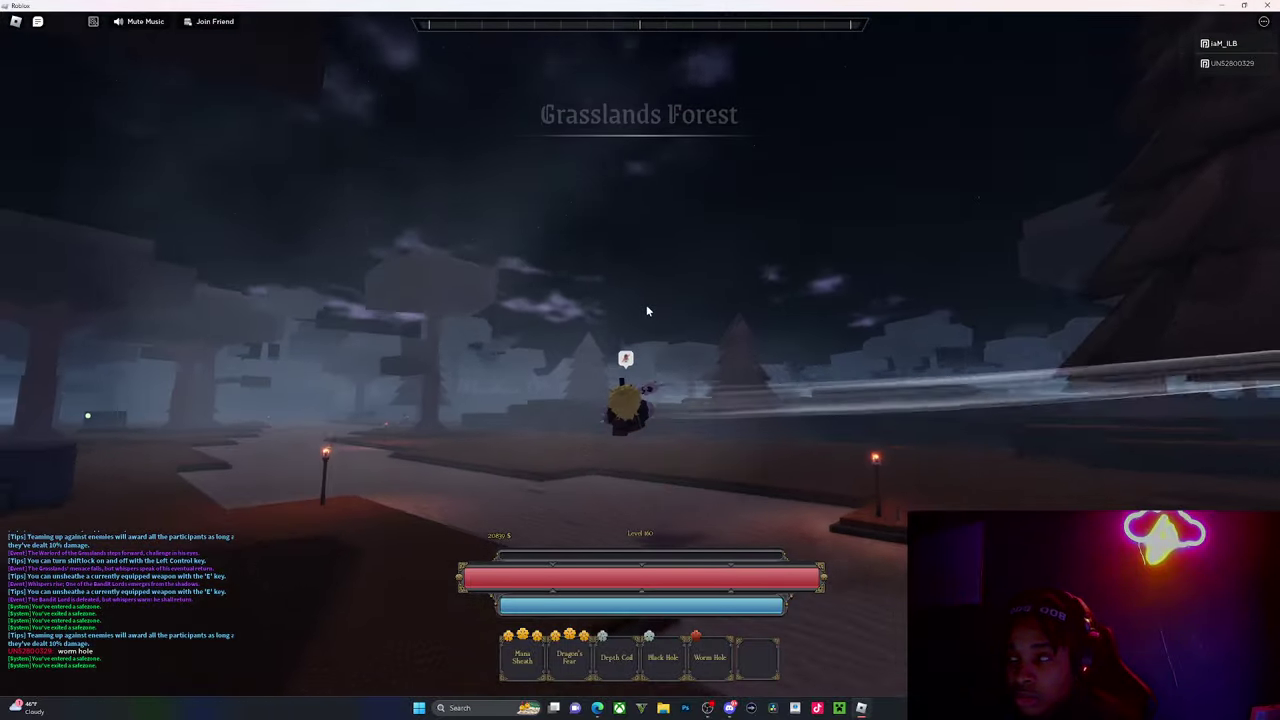
key(w)
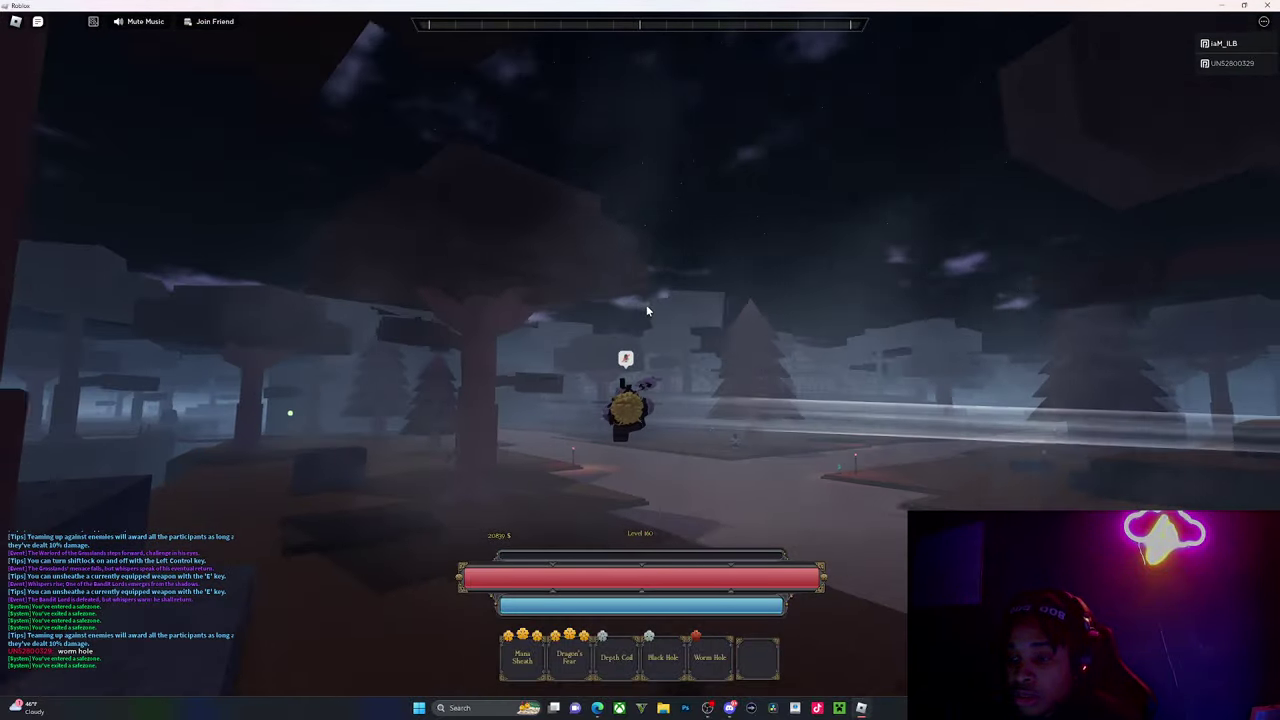
key(w)
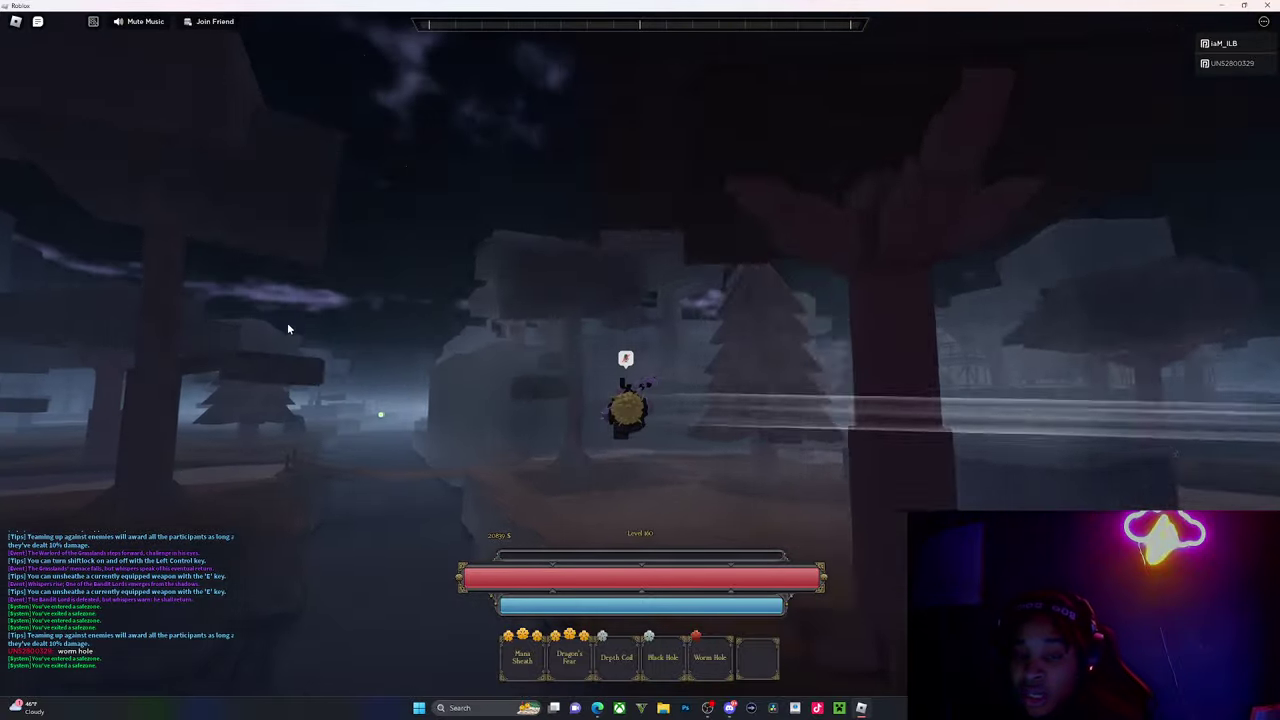
key(w)
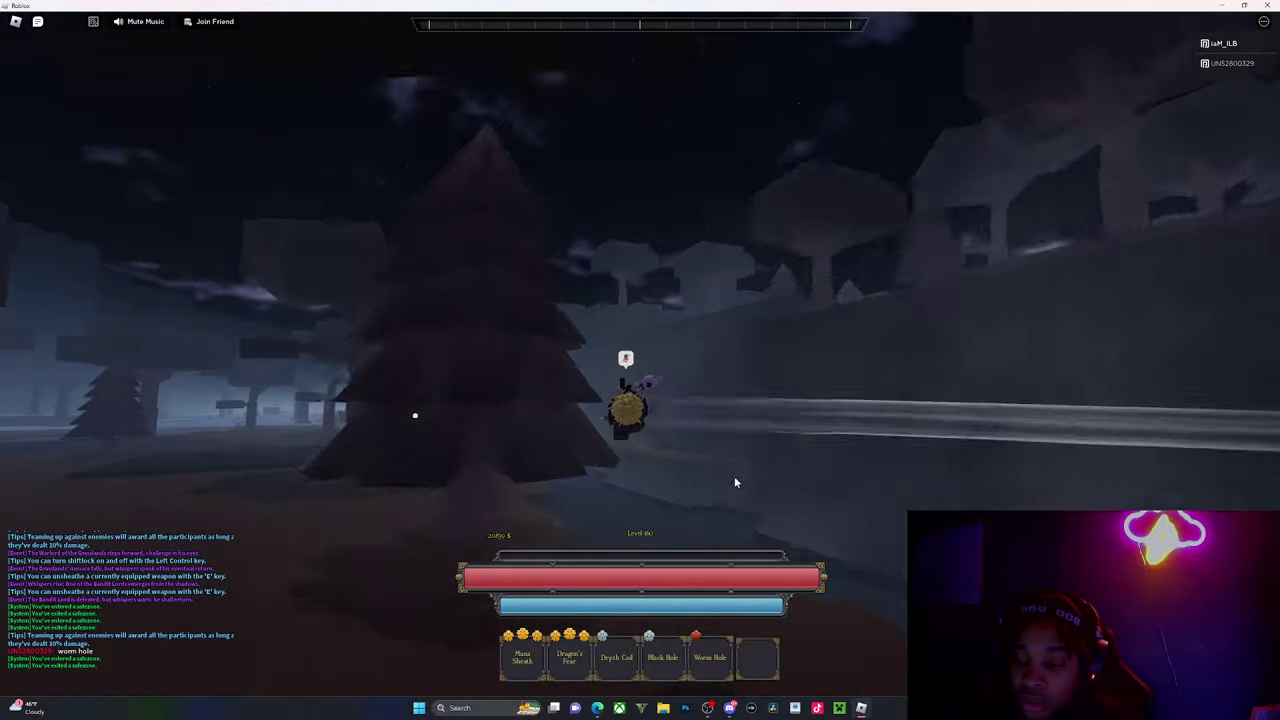
key(w)
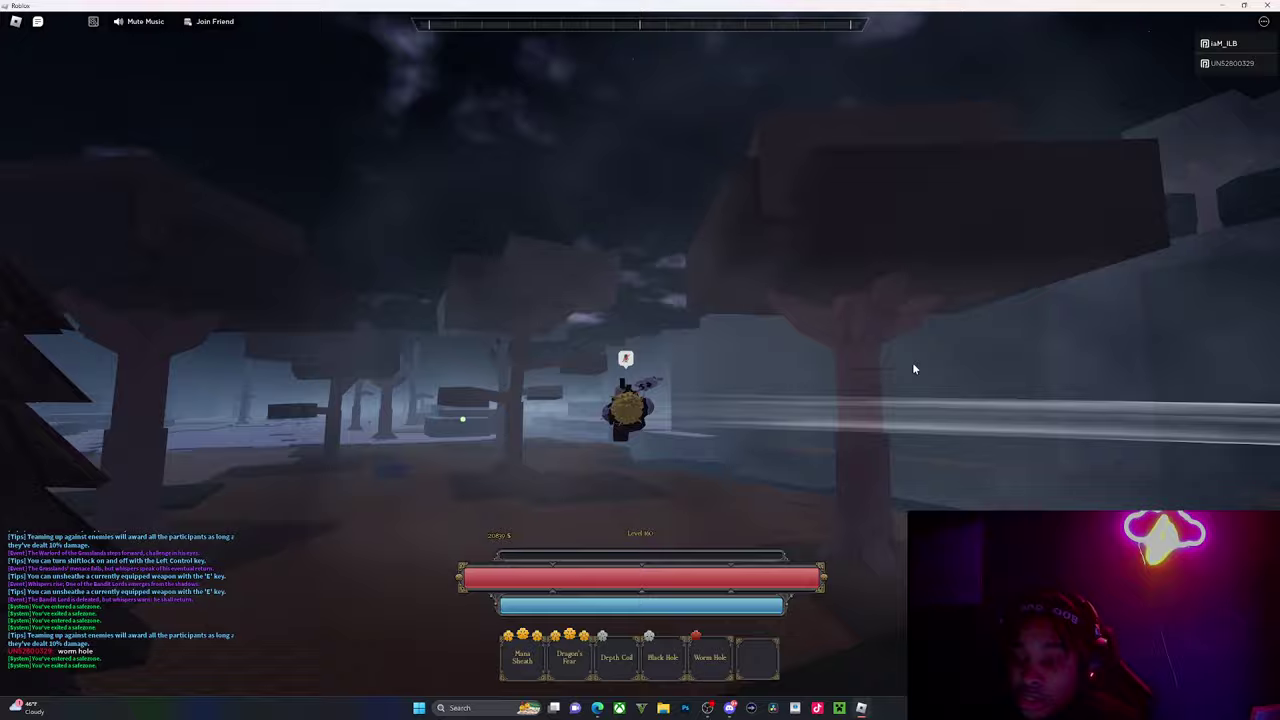
key(w)
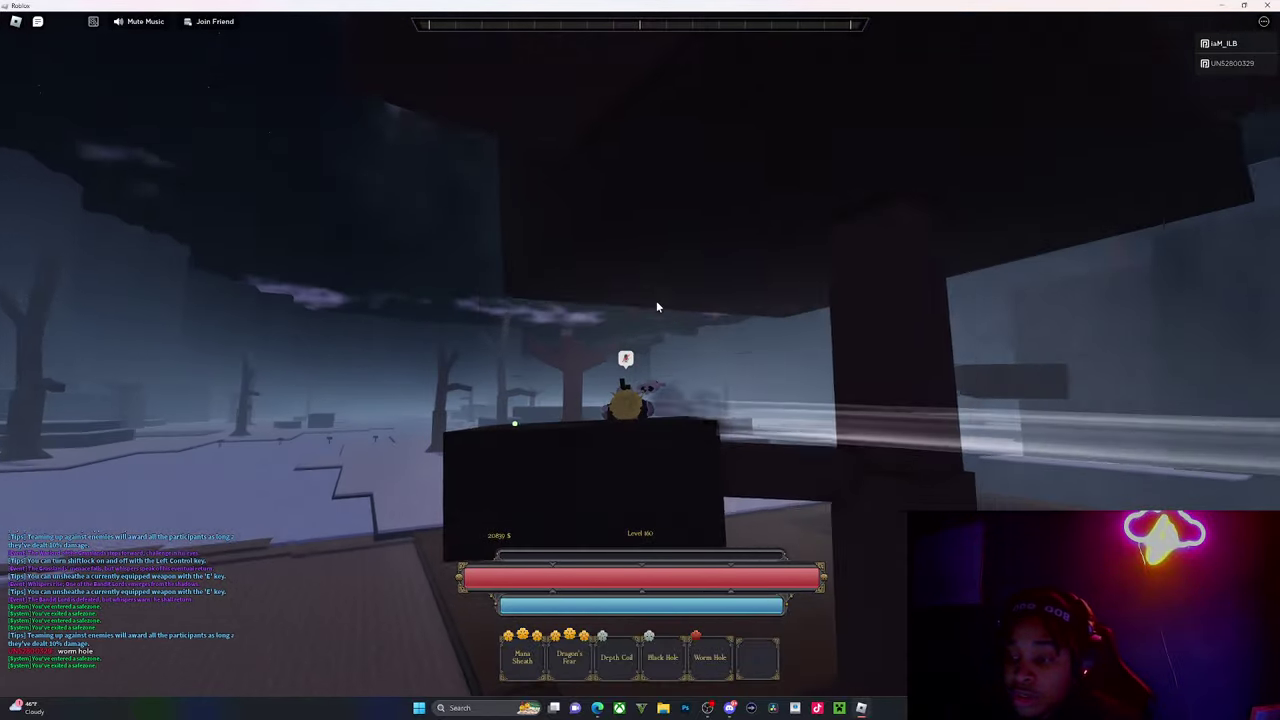
key(w)
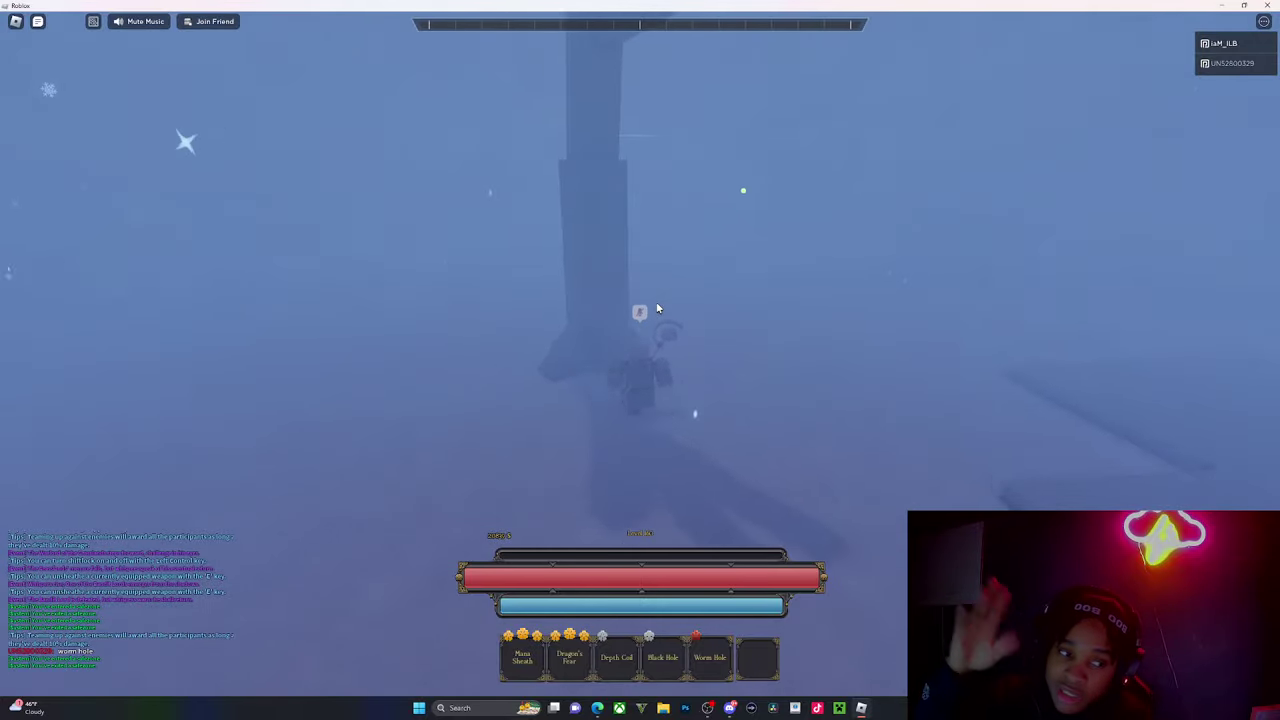
Travel through the foggy Tundra past the tall pillar and the wall
key(w)
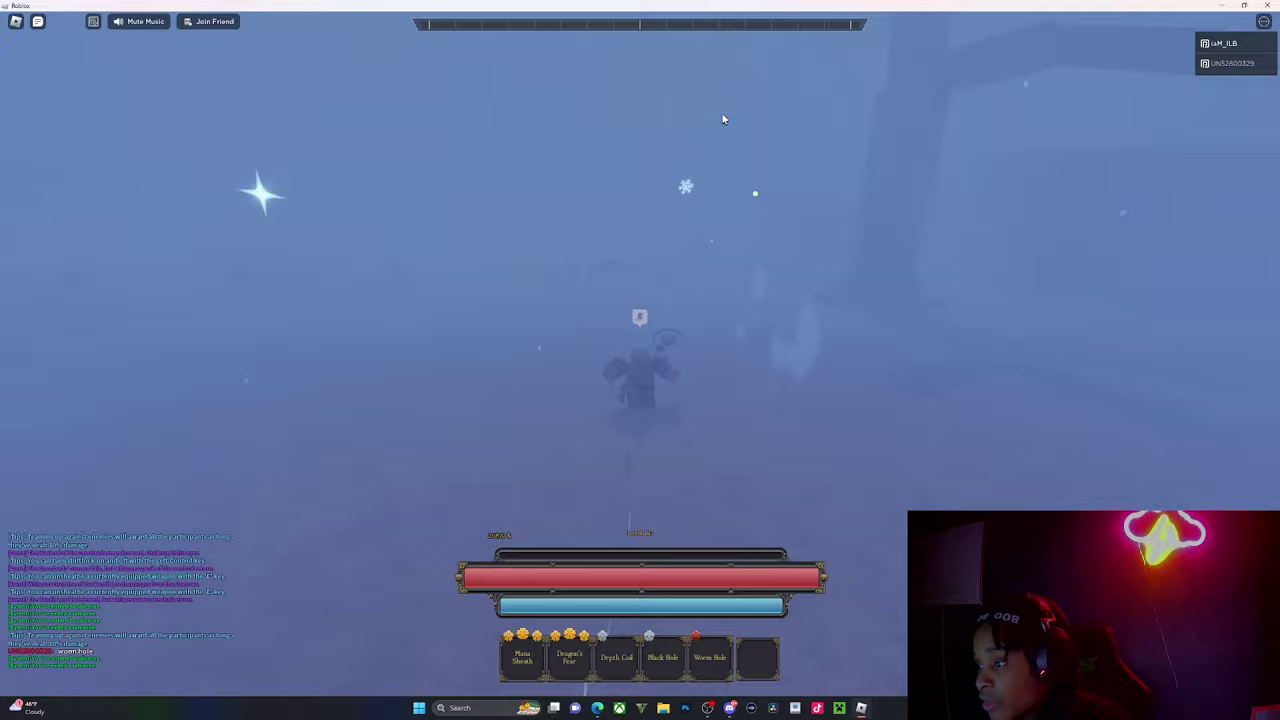
key(w)
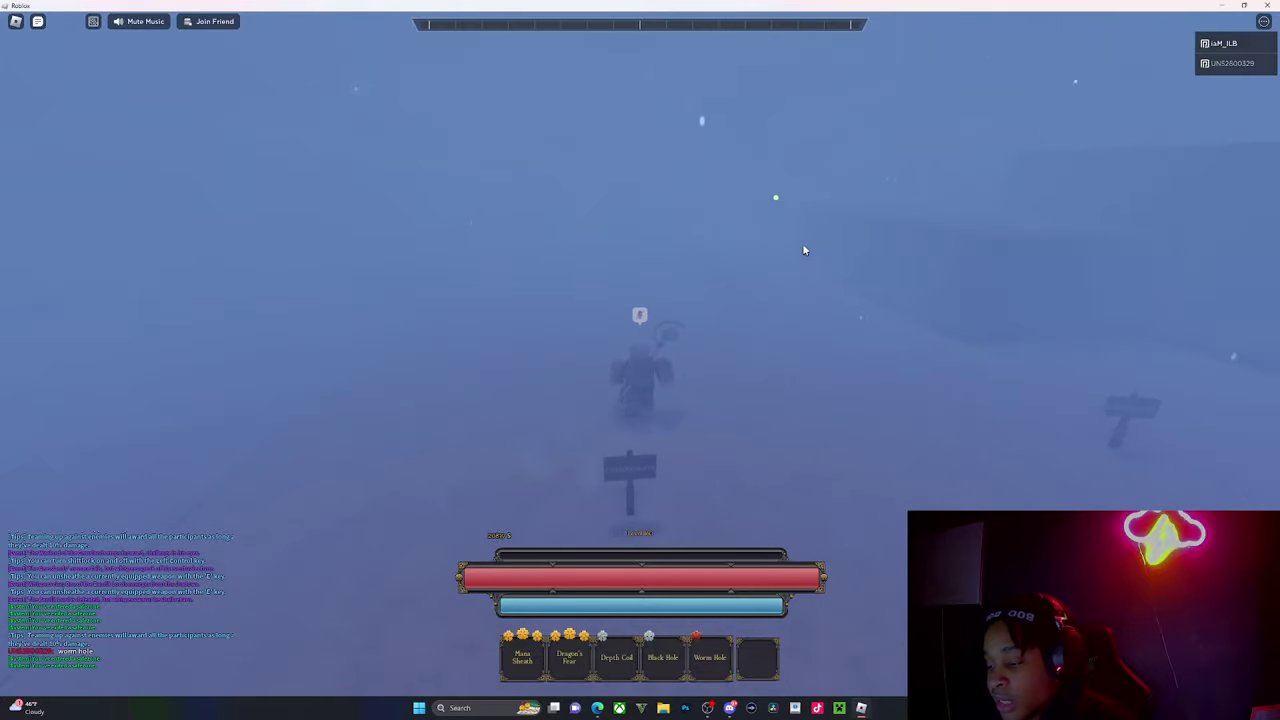
key(w)
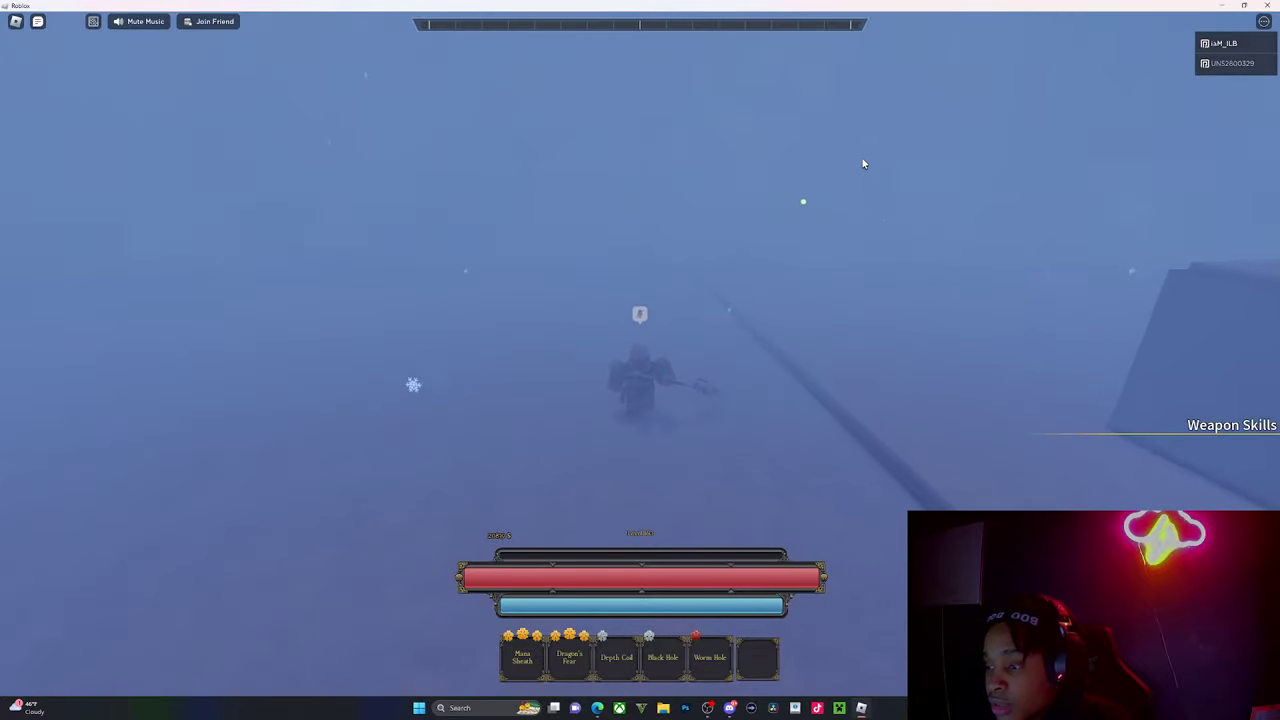
scroll(863, 161, up, 5)
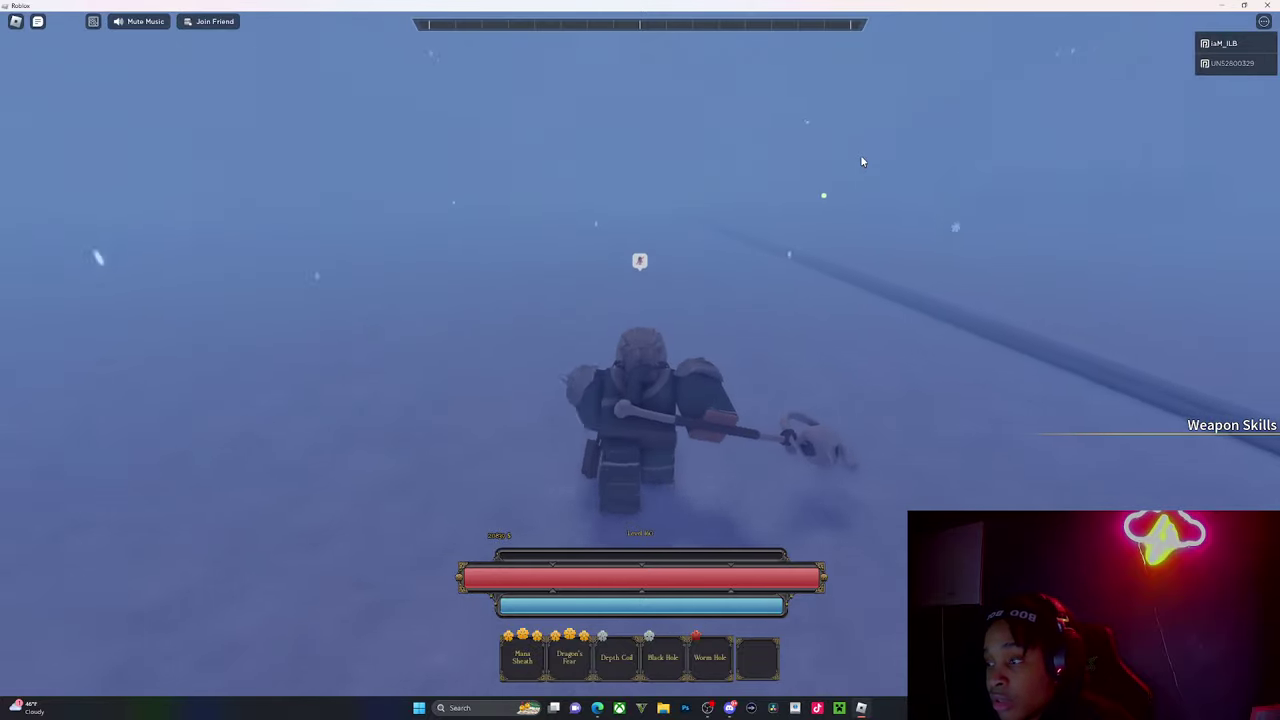
Slash toward the enemy, advance, hit it with the dark E skill, and face it
click(863, 161)
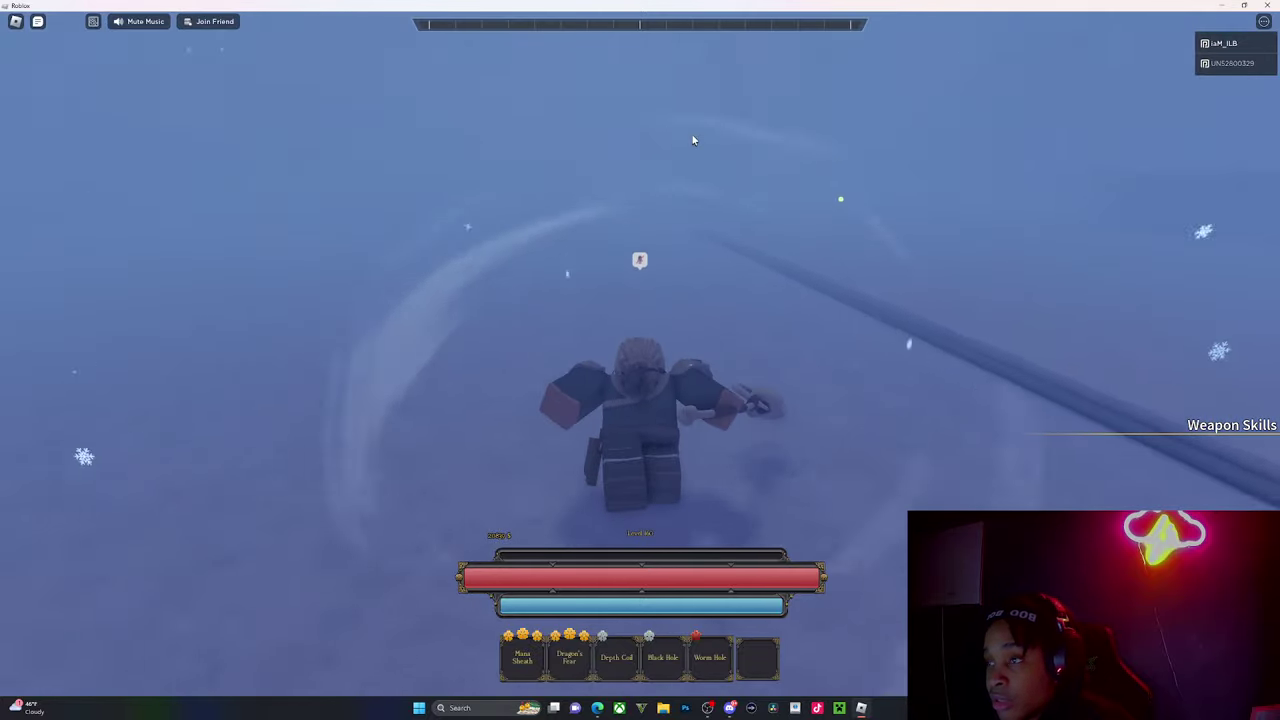
key(w)
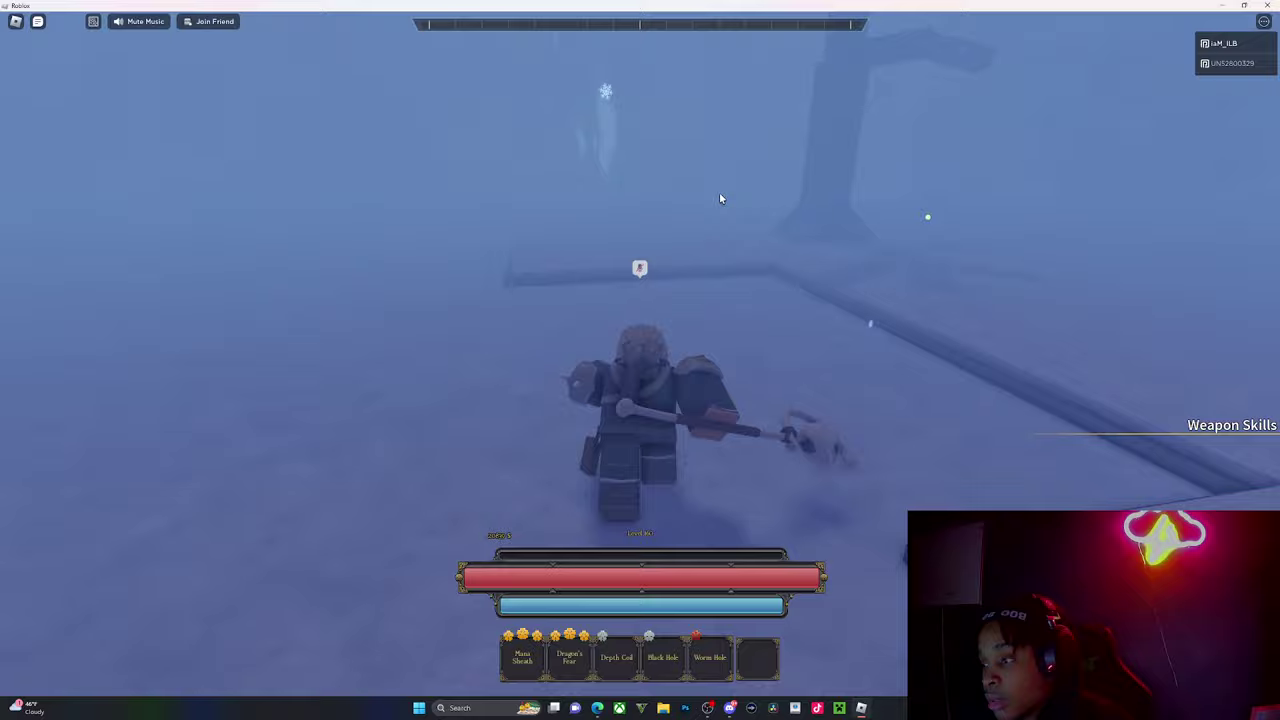
click(666, 230)
key(w)
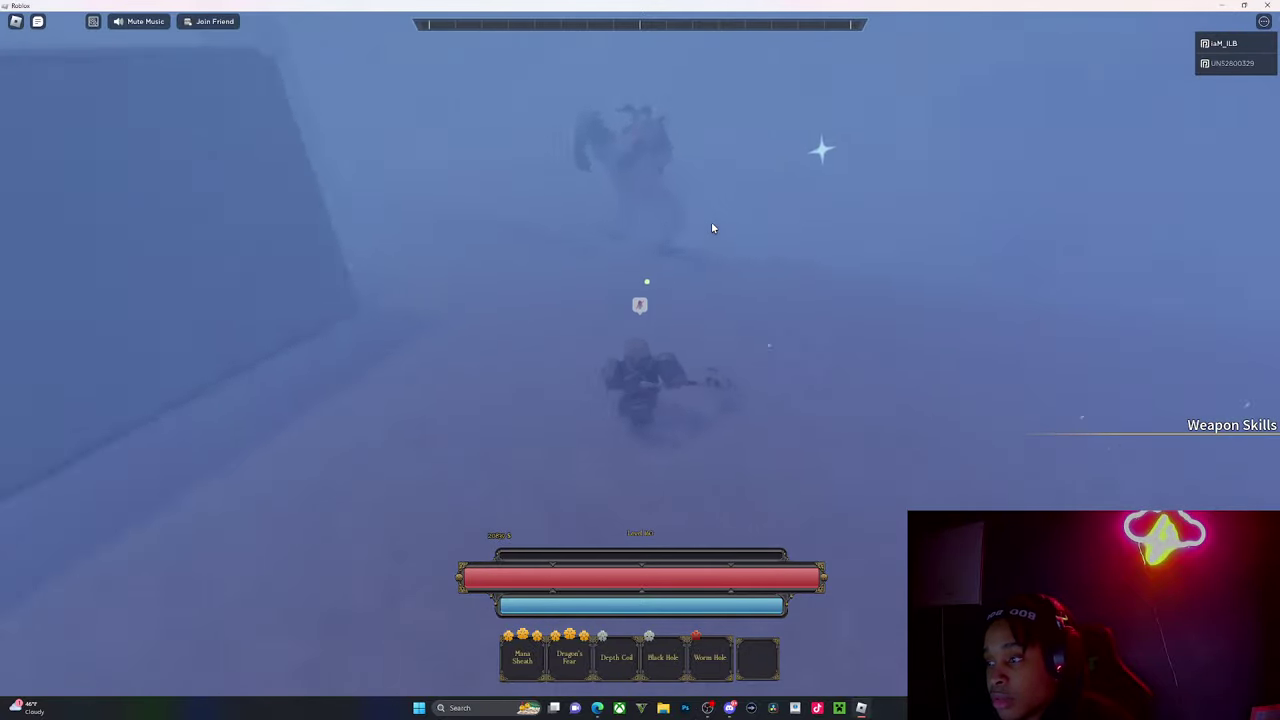
key(e)
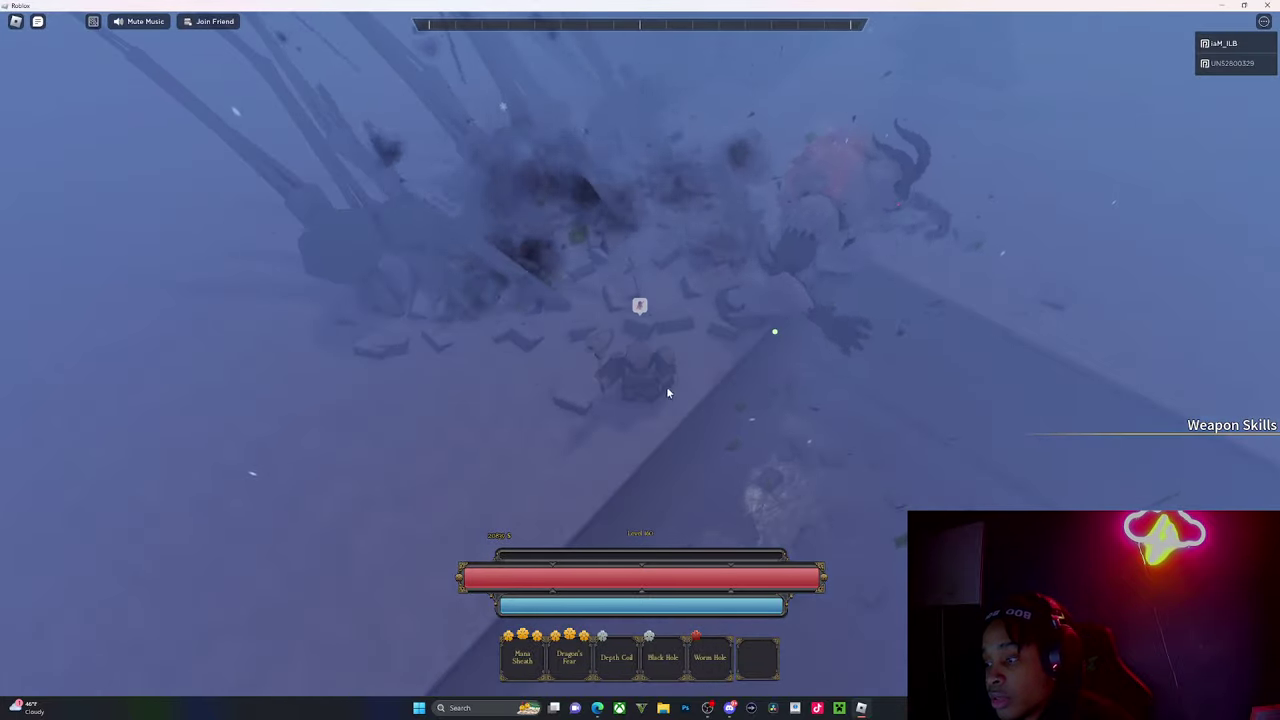
right_click(757, 386)
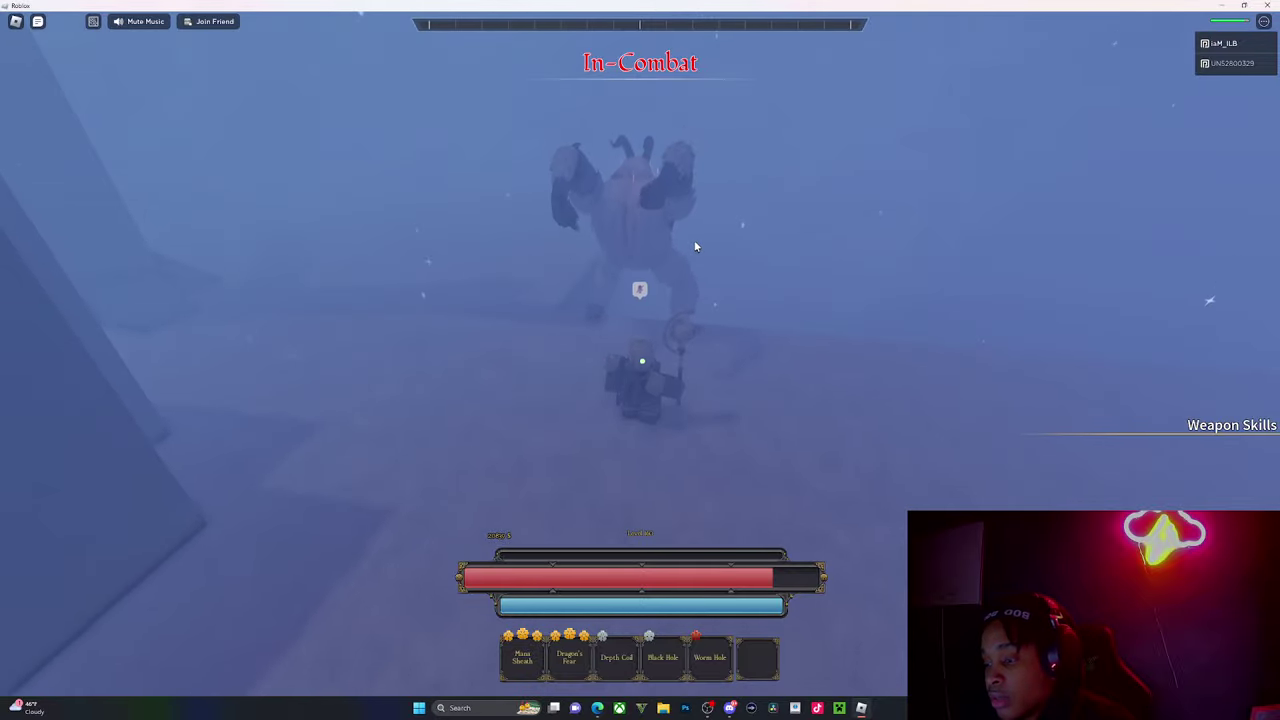
Cast the dark area skill (key 4) on the Yeti, then turn the camera
key(4)
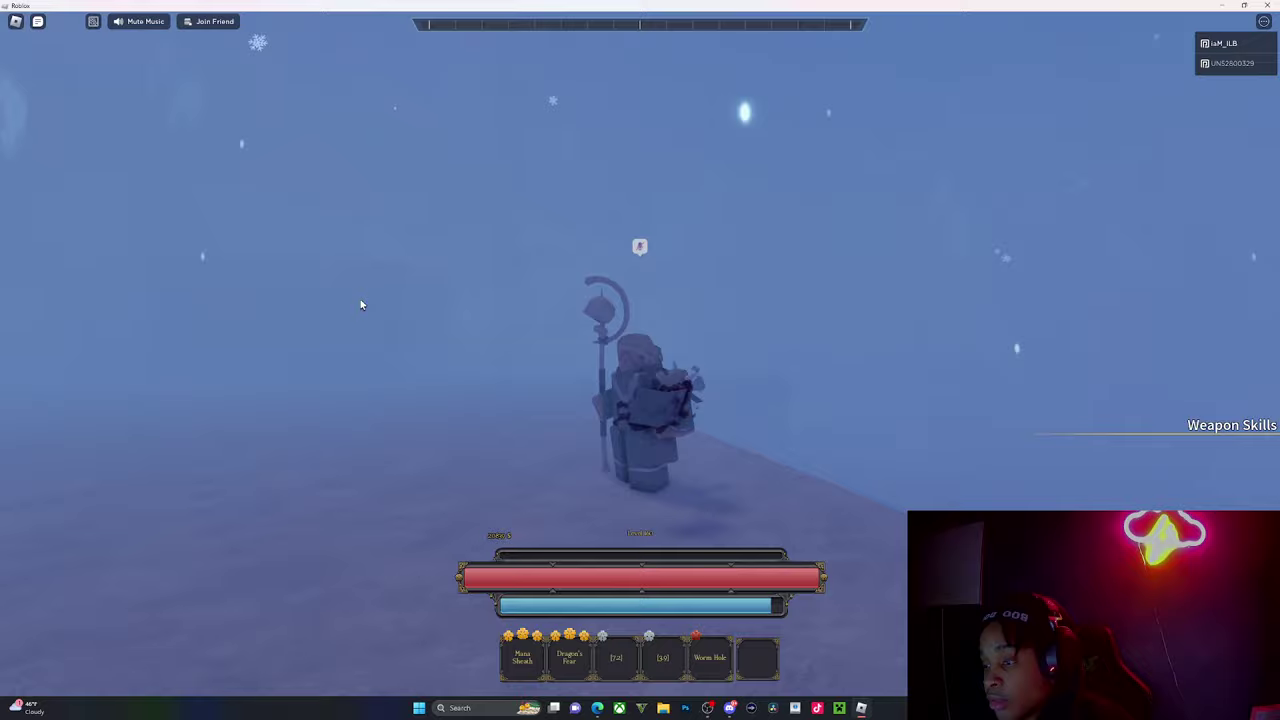
right_click(360, 299)
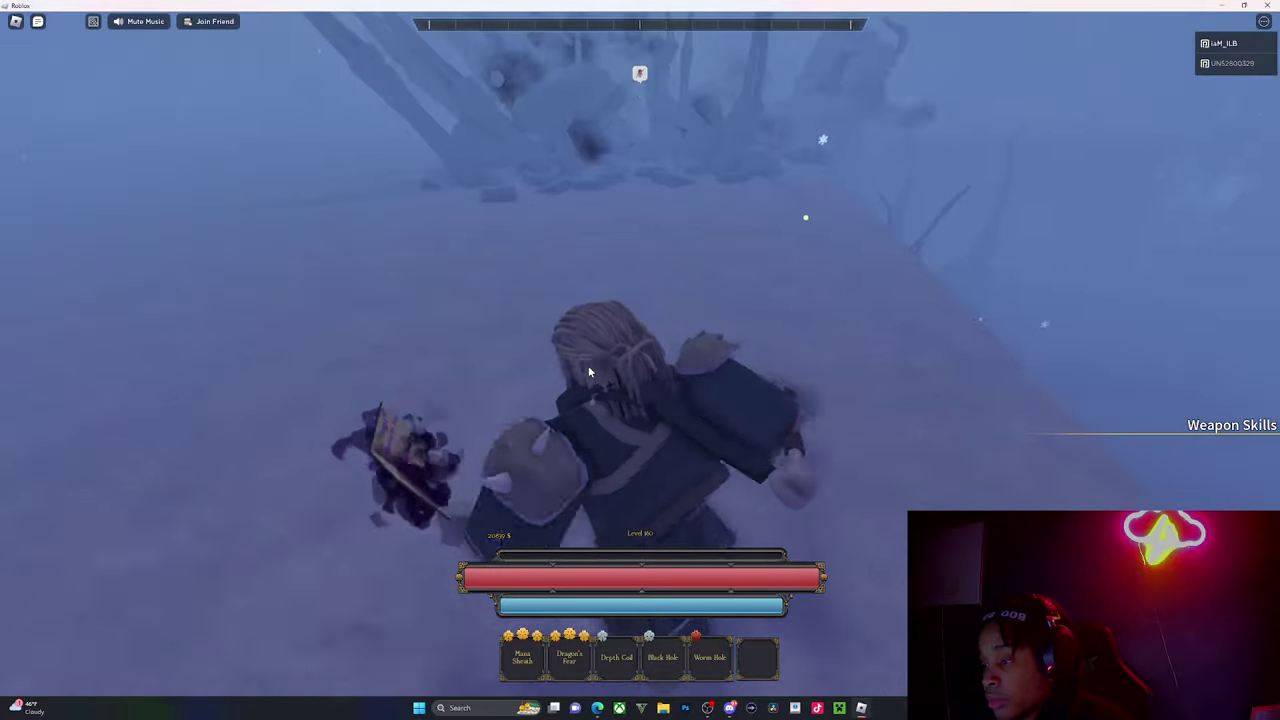
scroll(588, 371, down, 5)
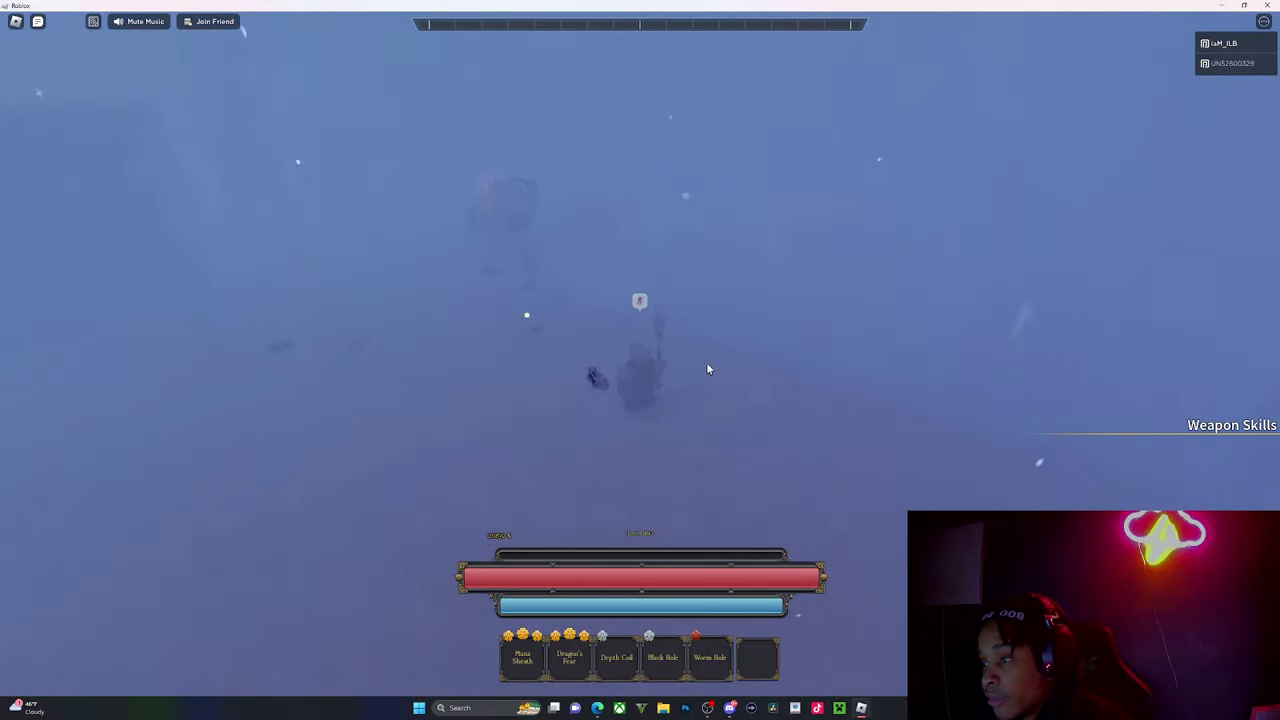
scroll(706, 362, up, 5)
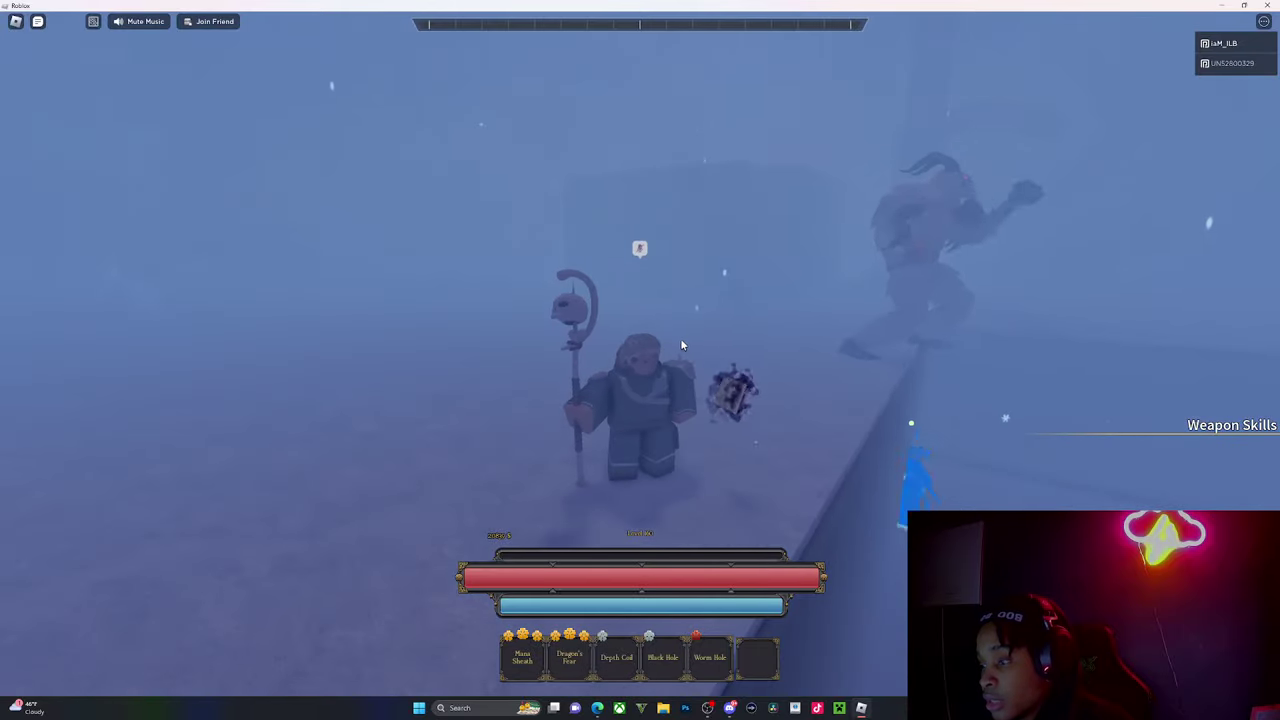
Attack the Yeti from the cliff corner while tilting the camera to an overhead view
click(681, 344)
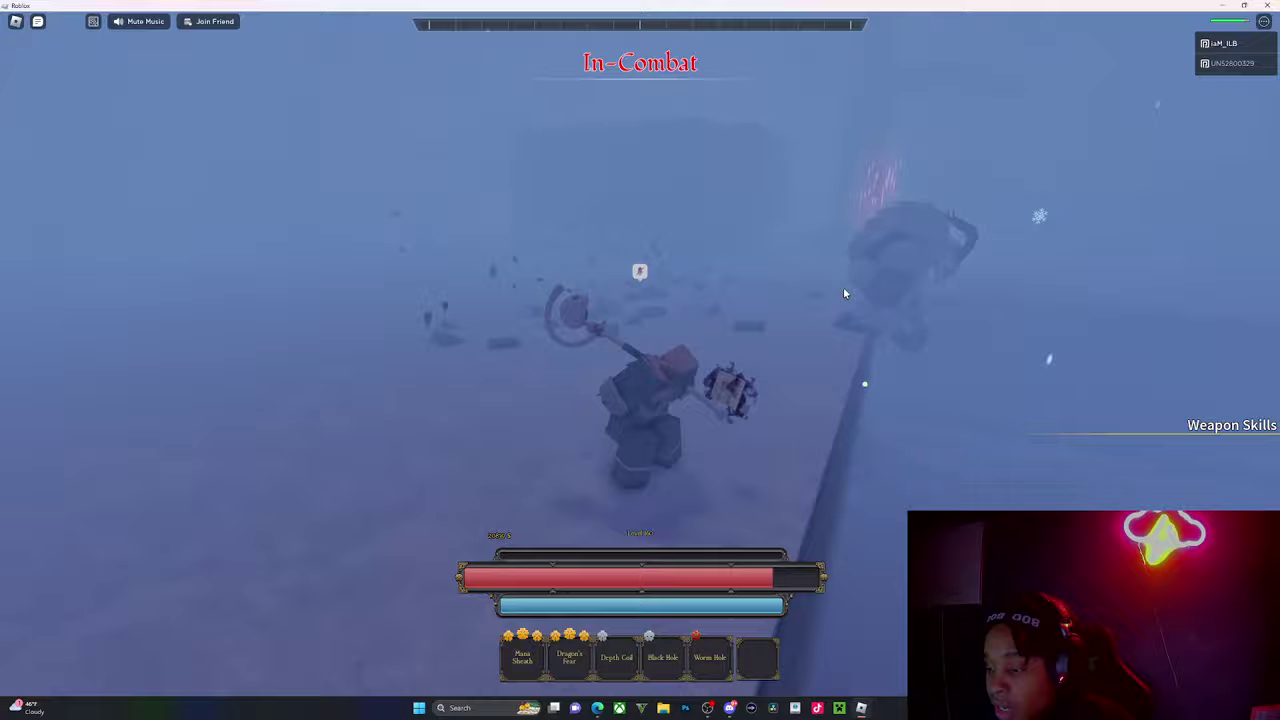
right_click(843, 287)
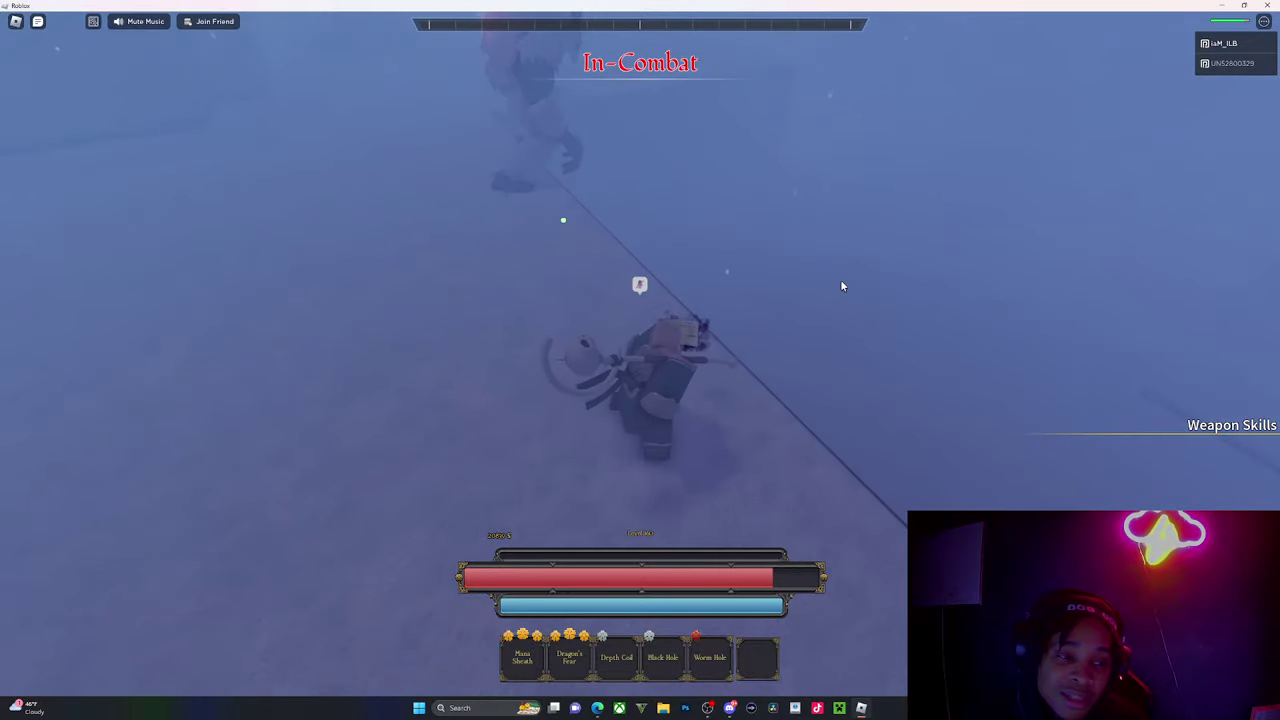
right_click(842, 286)
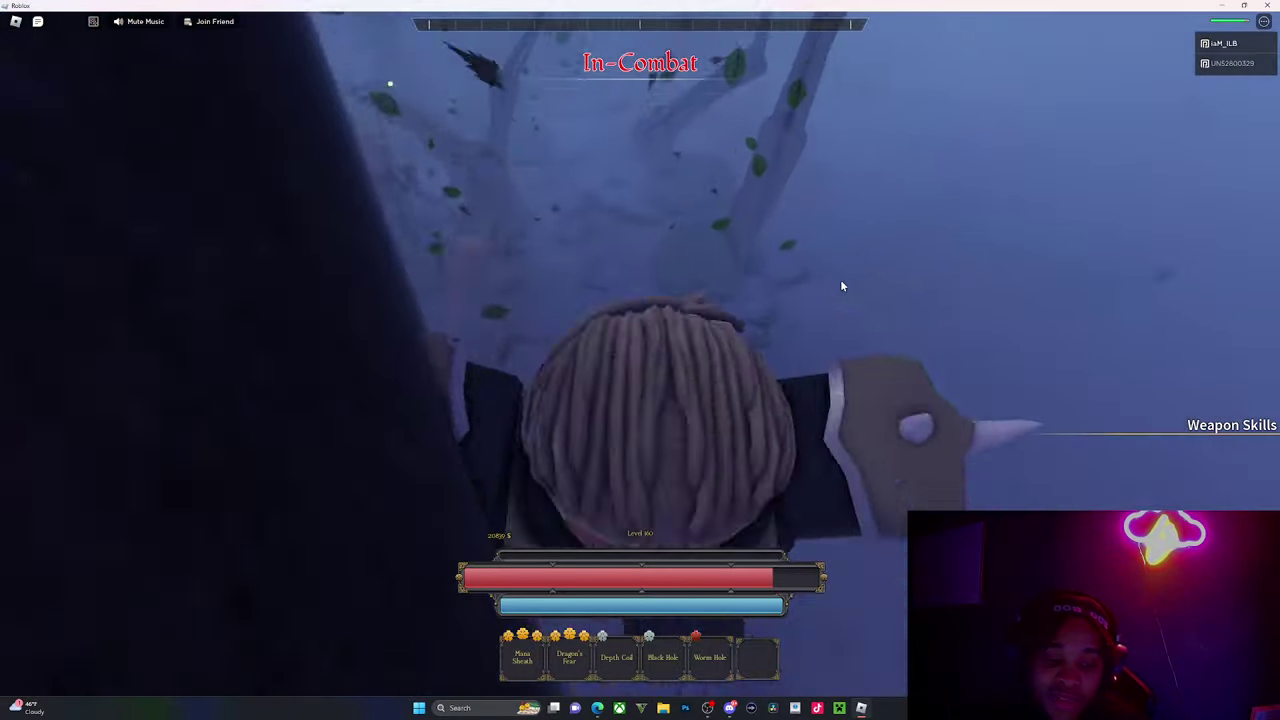